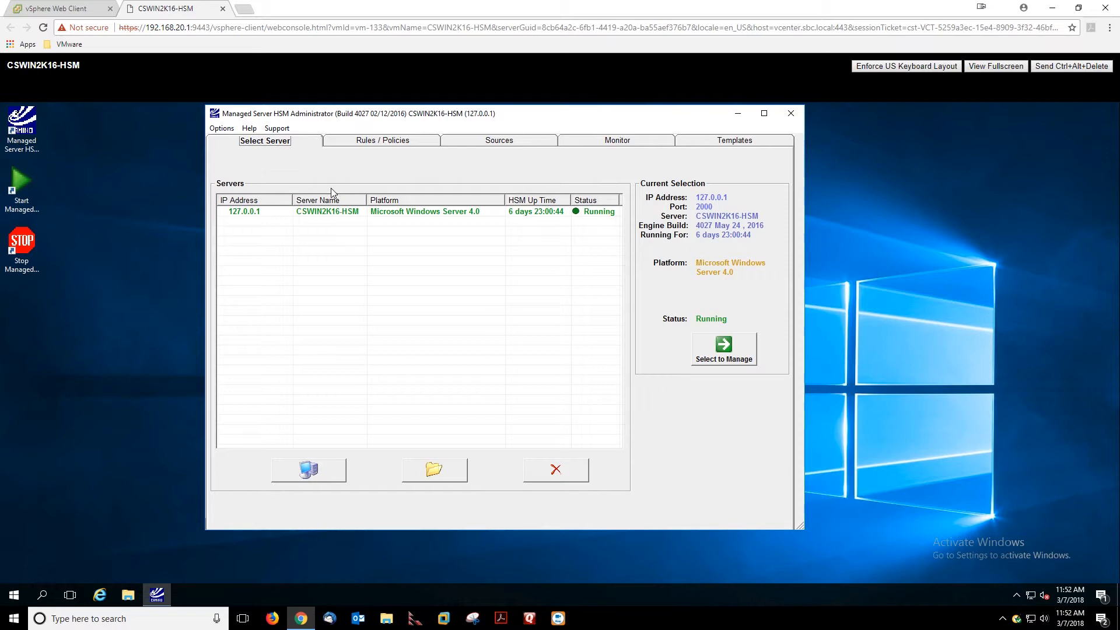
- Open the rules and policies settings and examine the daily migration peak hours and daily no-activity hours
{"action": "left_click", "coordinate": [337, 143]}
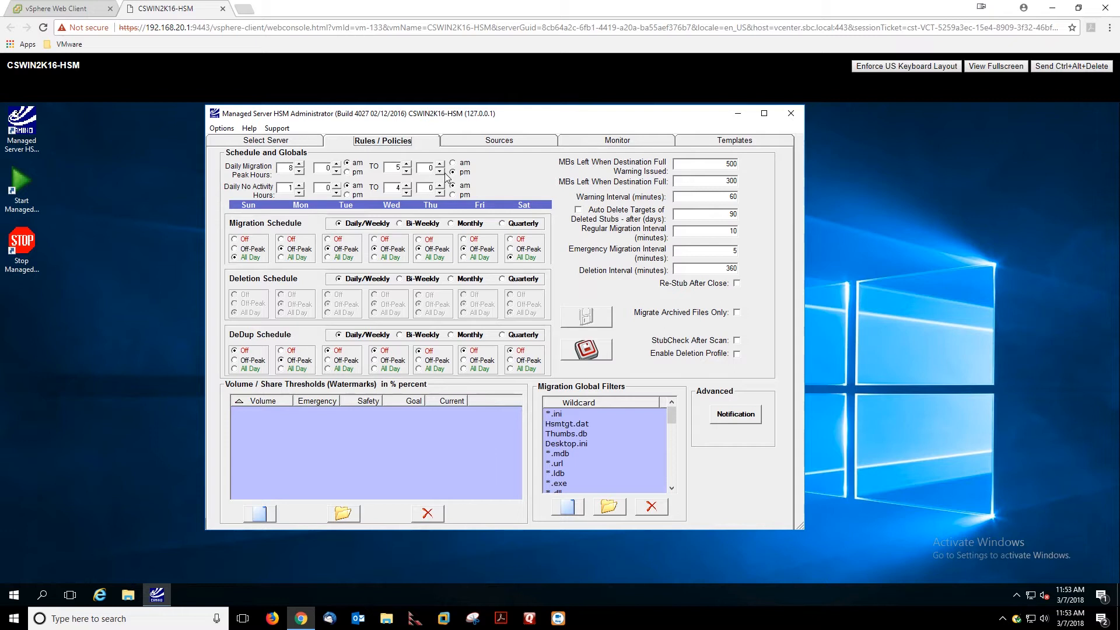
{"action": "left_click", "coordinate": [288, 187]}
{"action": "left_click_drag", "start_coordinate": [289, 187], "coordinate": [304, 186]}
{"action": "left_click", "coordinate": [453, 185]}
- Try Sunday's migration schedule on Off and Off-Peak, and return it to All Day
{"action": "left_click", "coordinate": [243, 239]}
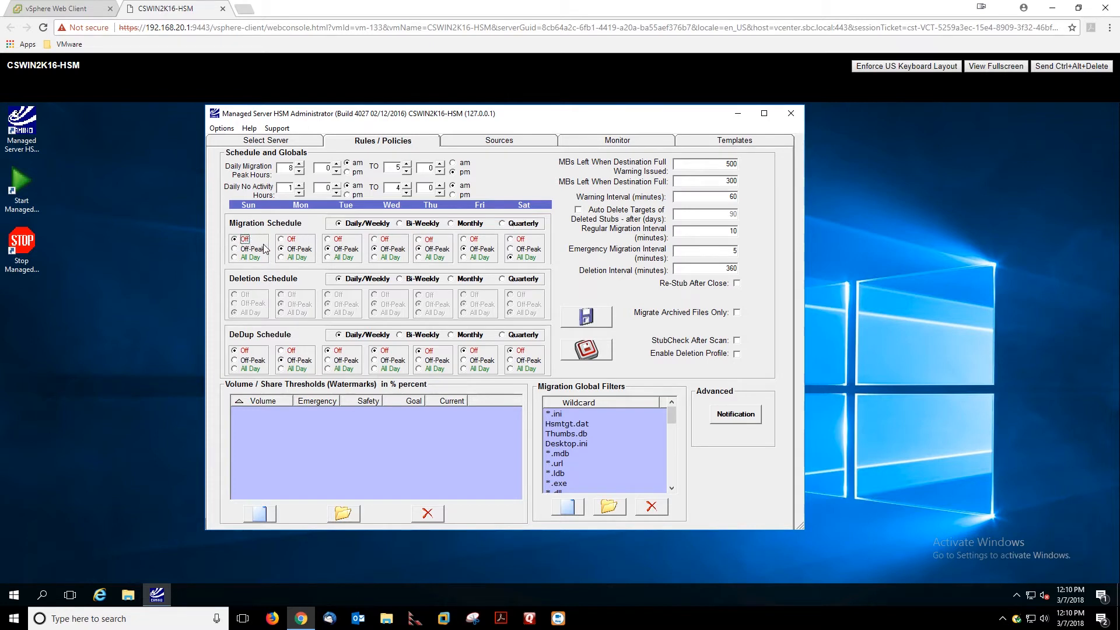
{"action": "left_click", "coordinate": [242, 250]}
{"action": "left_click", "coordinate": [255, 260]}
- Enable the deletion profile and save the schedule and global settings
{"action": "left_click", "coordinate": [737, 354]}
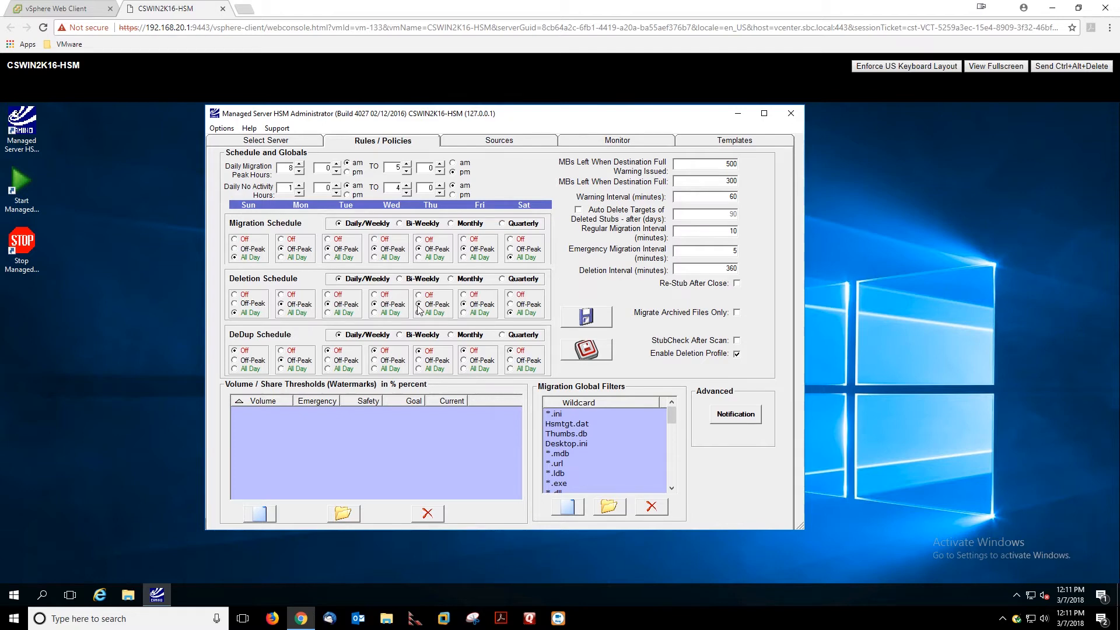
{"action": "left_click", "coordinate": [586, 318]}
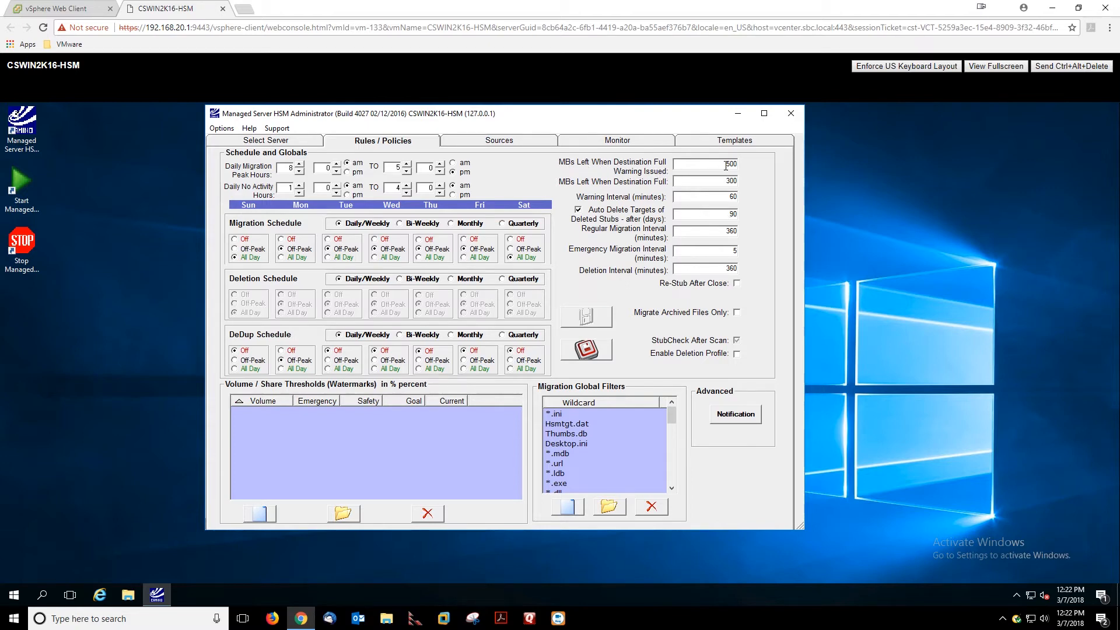
- Examine the global destination-full limits, warning interval, stub auto-delete, migration and deletion intervals, and the re-stub and deletion profile options
{"action": "left_click_drag", "start_coordinate": [723, 165], "coordinate": [748, 165]}
{"action": "left_click_drag", "start_coordinate": [713, 181], "coordinate": [749, 182]}
{"action": "left_click_drag", "start_coordinate": [719, 197], "coordinate": [750, 199]}
{"action": "left_click", "coordinate": [714, 213]}
{"action": "double_click", "coordinate": [744, 216]}
{"action": "double_click", "coordinate": [731, 229]}
{"action": "left_click", "coordinate": [734, 251]}
{"action": "double_click", "coordinate": [734, 251]}
{"action": "double_click", "coordinate": [717, 267]}
{"action": "left_click", "coordinate": [737, 284]}
{"action": "left_click", "coordinate": [737, 354]}
- Look through the migration global filters and the administrator alert notification settings
{"action": "left_click_drag", "start_coordinate": [671, 415], "coordinate": [648, 407]}
{"action": "left_click", "coordinate": [585, 427]}
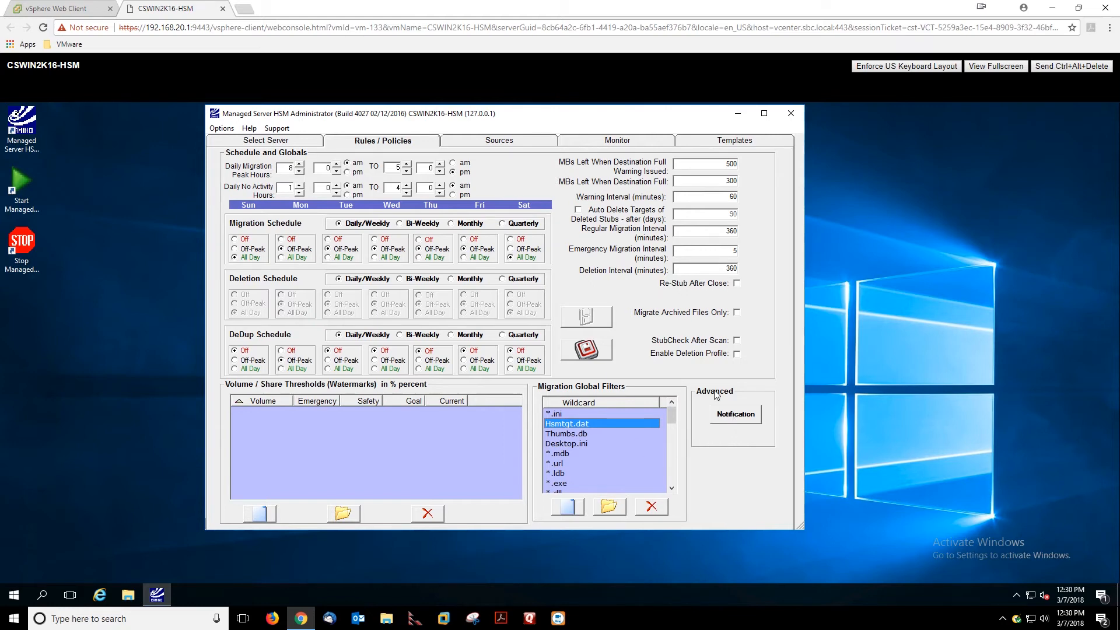
{"action": "left_click", "coordinate": [734, 413]}
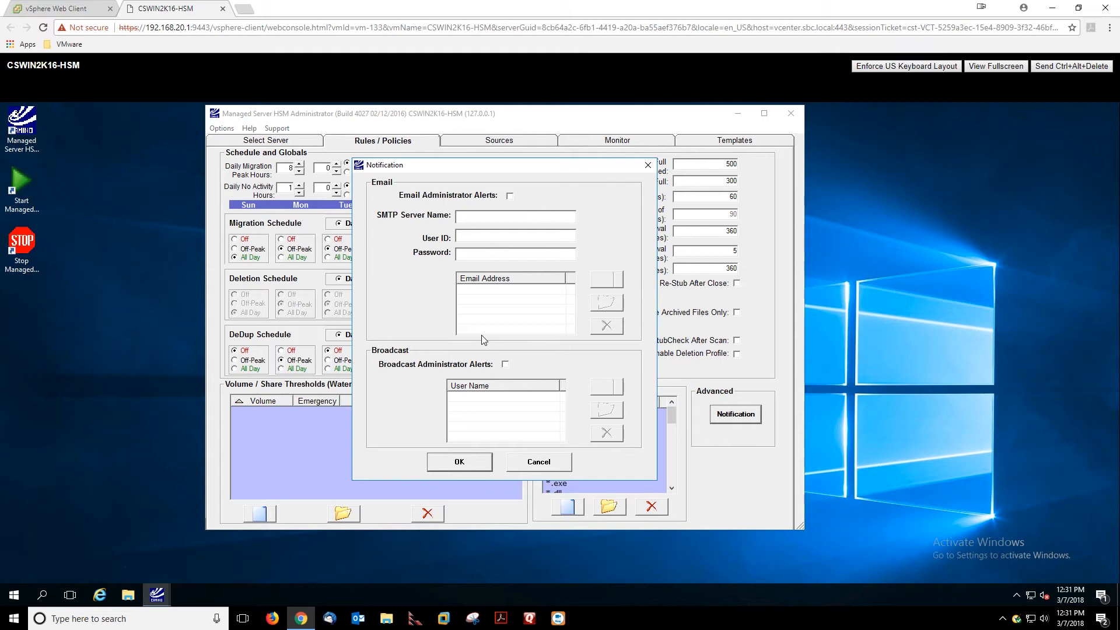
{"action": "left_click", "coordinate": [459, 462]}
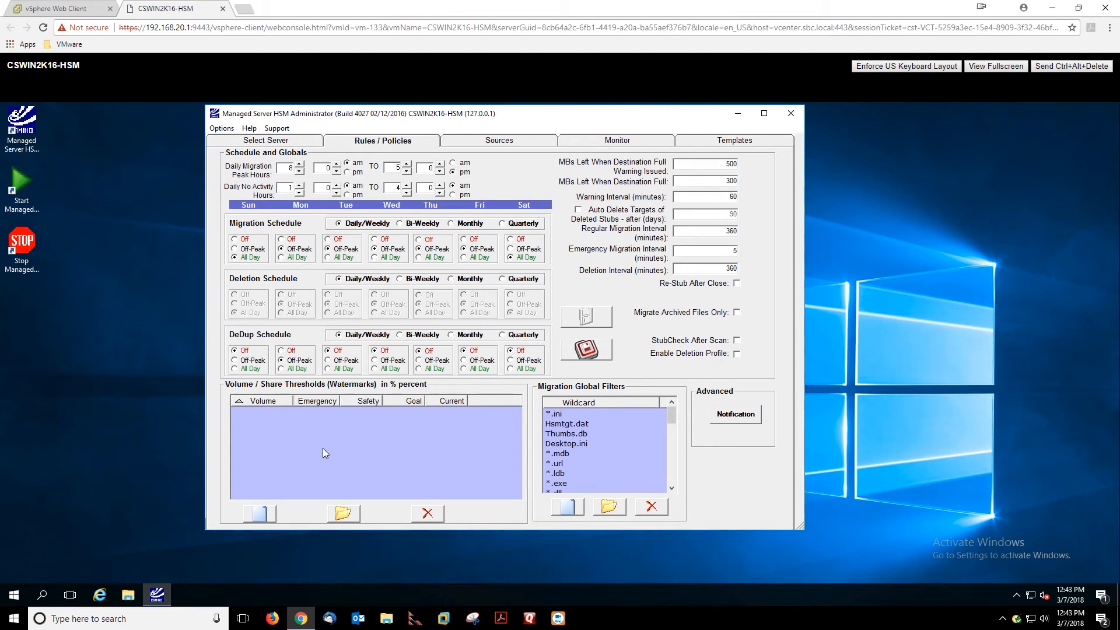
- Add a volume rule for the local E:(Source) volume with the default usage thresholds
{"action": "left_click", "coordinate": [262, 515]}
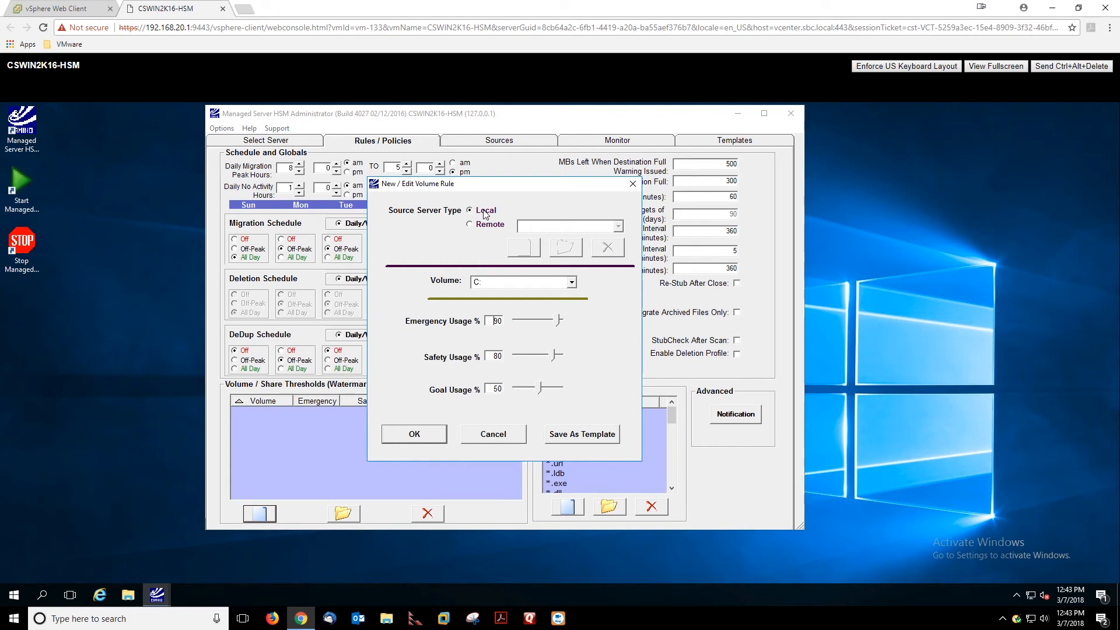
{"action": "left_click", "coordinate": [572, 282]}
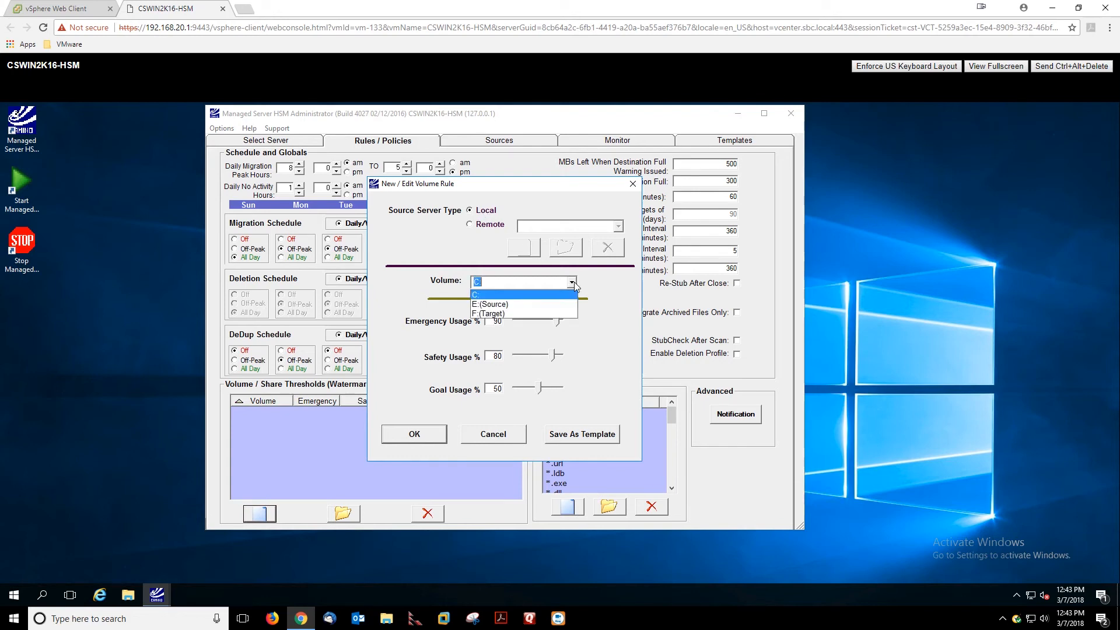
{"action": "left_click", "coordinate": [494, 304]}
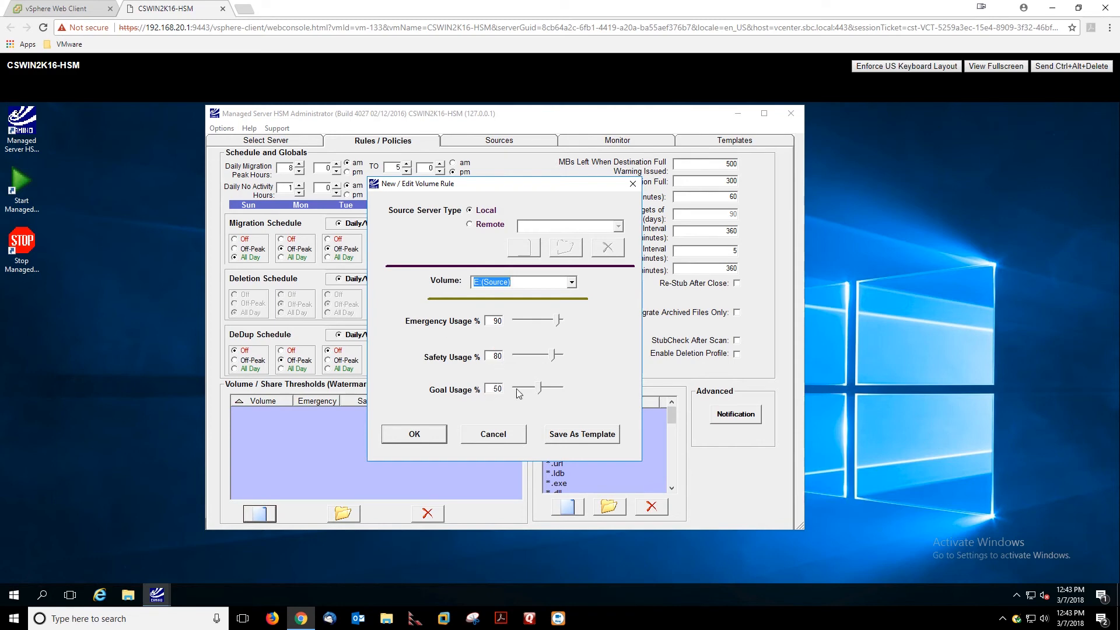
{"action": "left_click", "coordinate": [412, 437]}
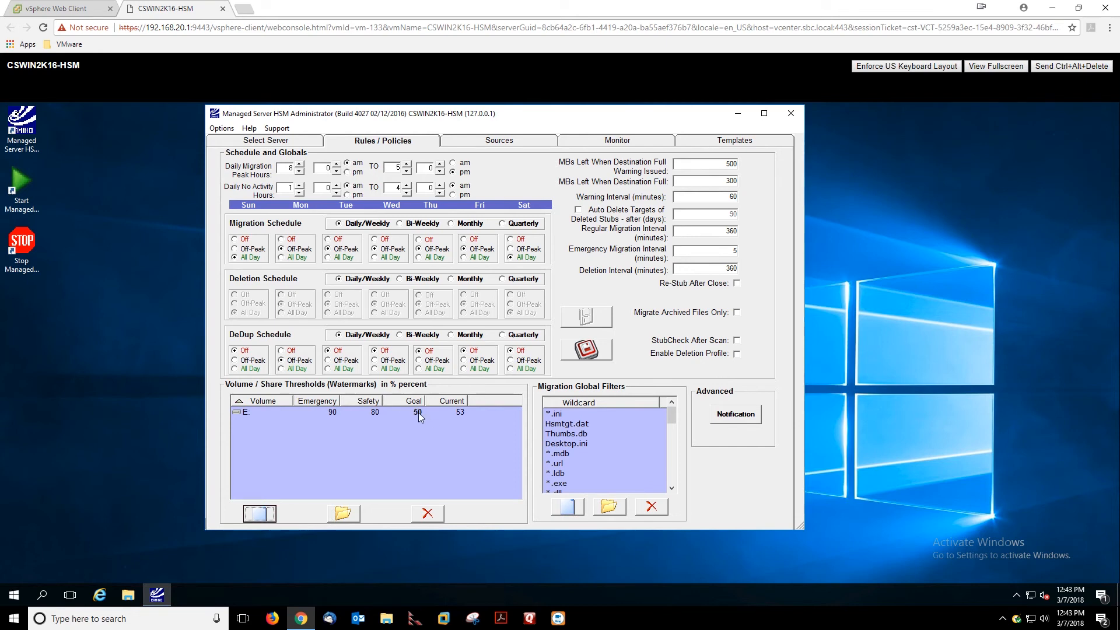
- Set the E: volume rule's thresholds to 20% emergency usage, 15% safety usage and 5% goal usage
{"action": "left_click", "coordinate": [418, 412]}
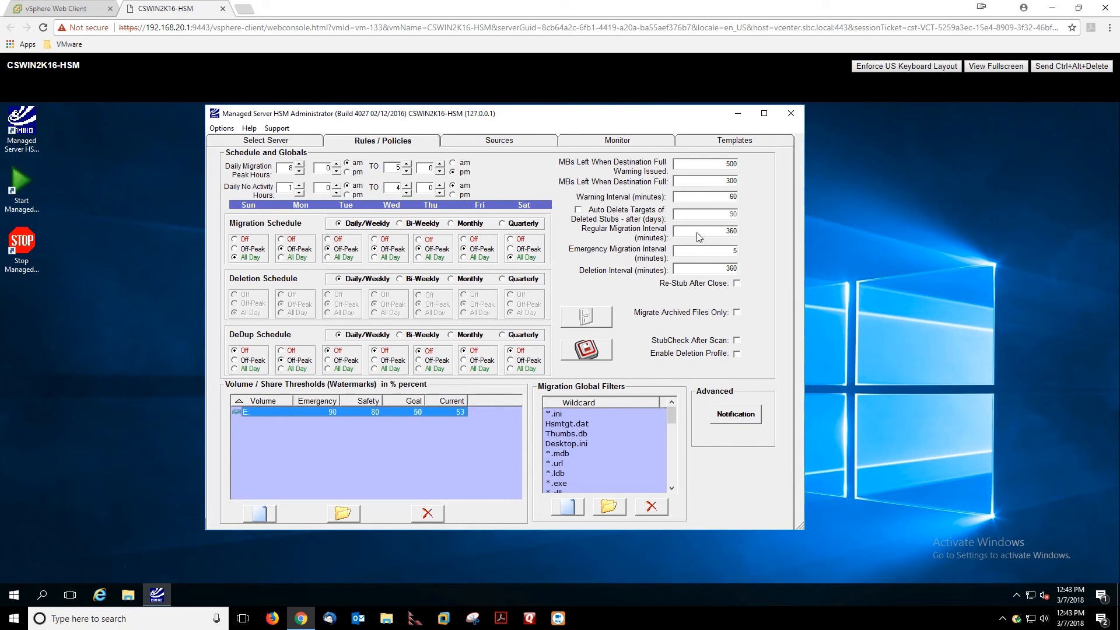
{"action": "left_click_drag", "start_coordinate": [699, 230], "coordinate": [755, 234]}
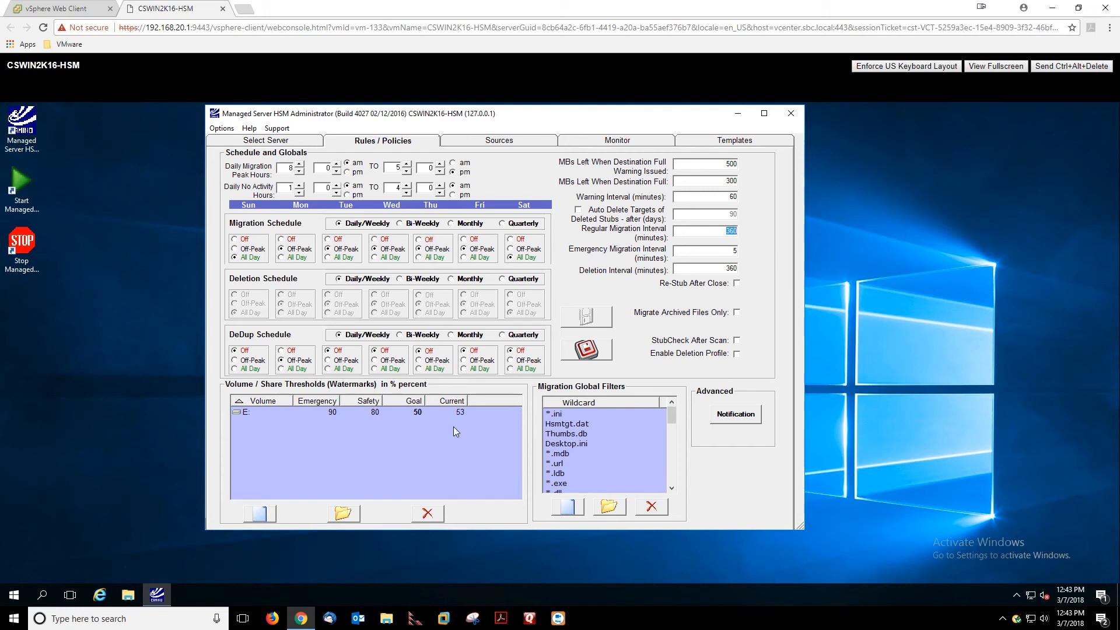
{"action": "left_click", "coordinate": [374, 412]}
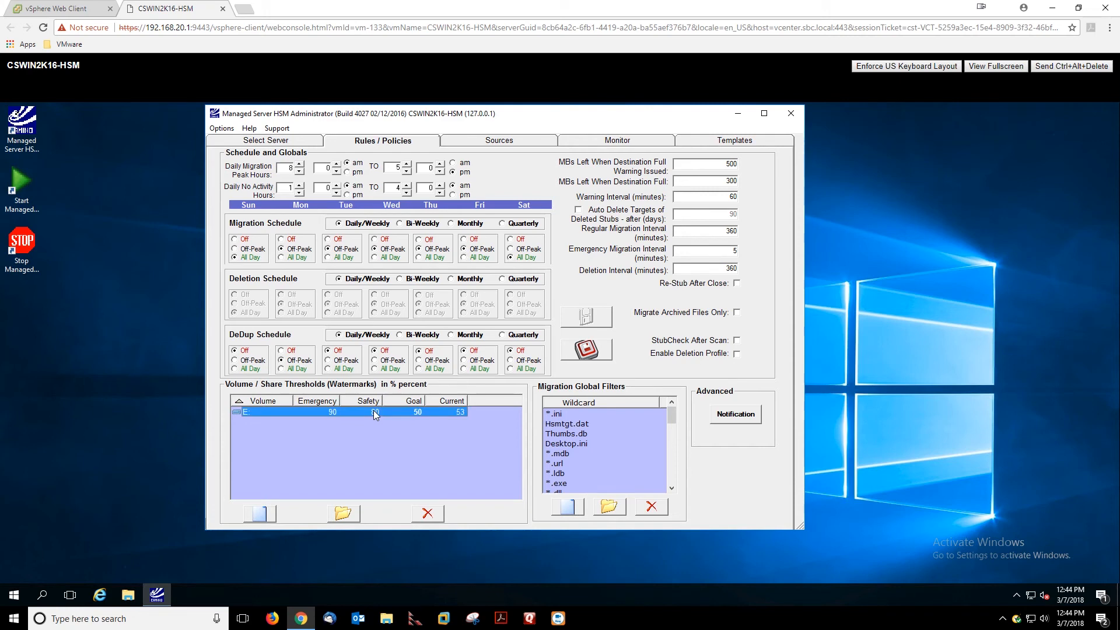
{"action": "left_click", "coordinate": [343, 515]}
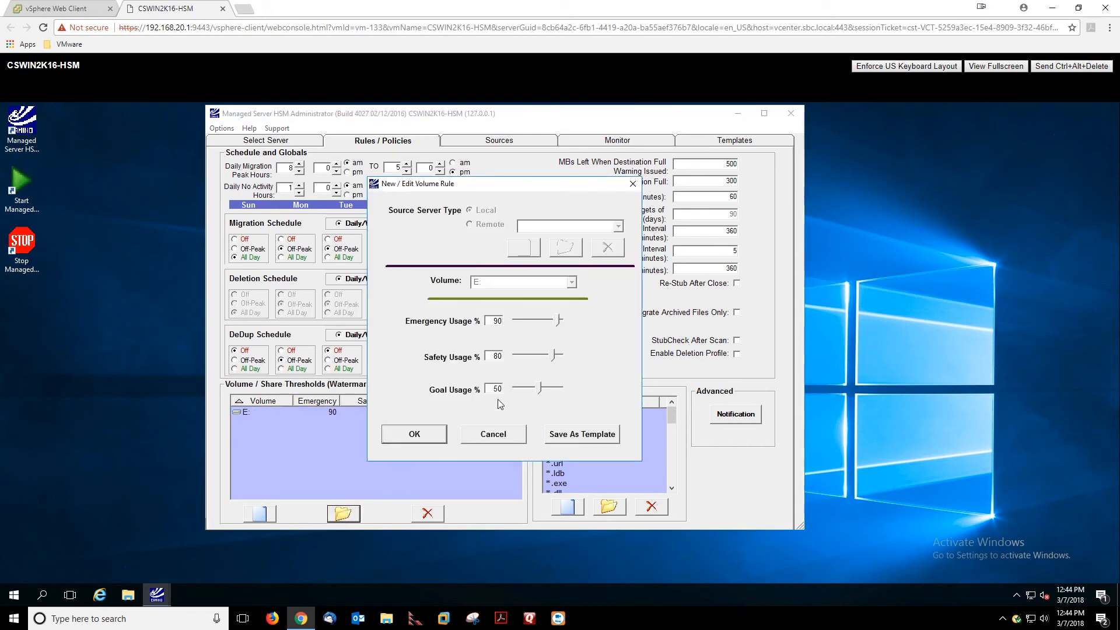
{"action": "double_click", "coordinate": [494, 320]}
{"action": "type", "text": "20"}
{"action": "left_click", "coordinate": [493, 356]}
{"action": "key", "text": "shift+End"}
{"action": "type", "text": "15"}
{"action": "double_click", "coordinate": [496, 388]}
{"action": "type", "text": "5"}
- Save the thresholds as the template "Volume Threshold E 20-15-5" in the default template folder and apply the edited volume rule
{"action": "left_click", "coordinate": [582, 436]}
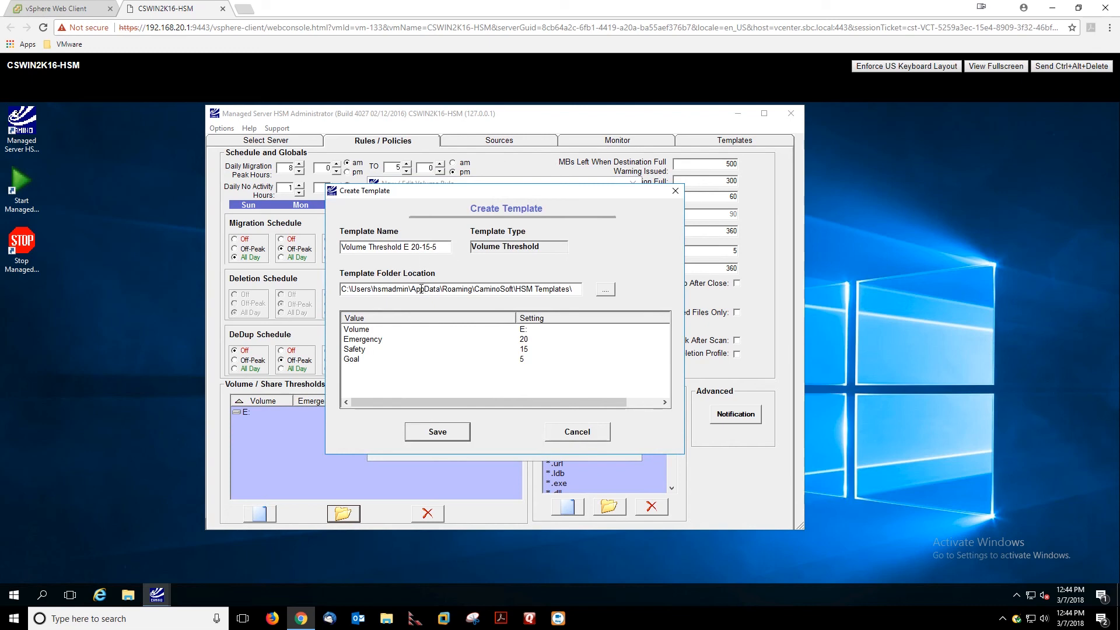
{"action": "left_click_drag", "start_coordinate": [388, 247], "coordinate": [449, 247]}
{"action": "left_click_drag", "start_coordinate": [360, 288], "coordinate": [604, 289]}
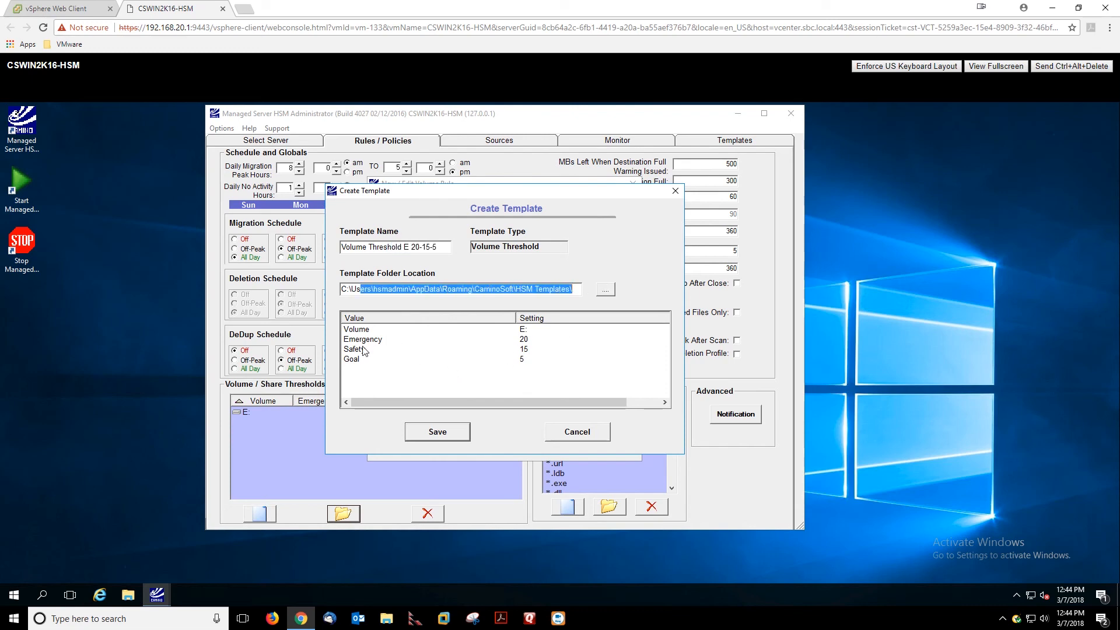
{"action": "left_click", "coordinate": [434, 435]}
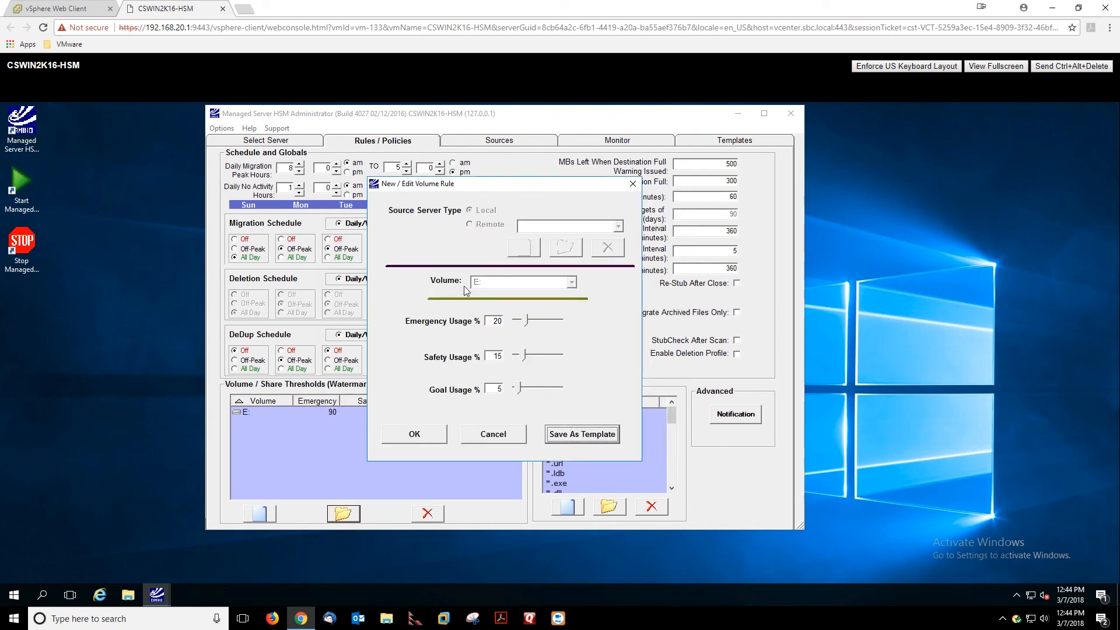
{"action": "left_click", "coordinate": [415, 436]}
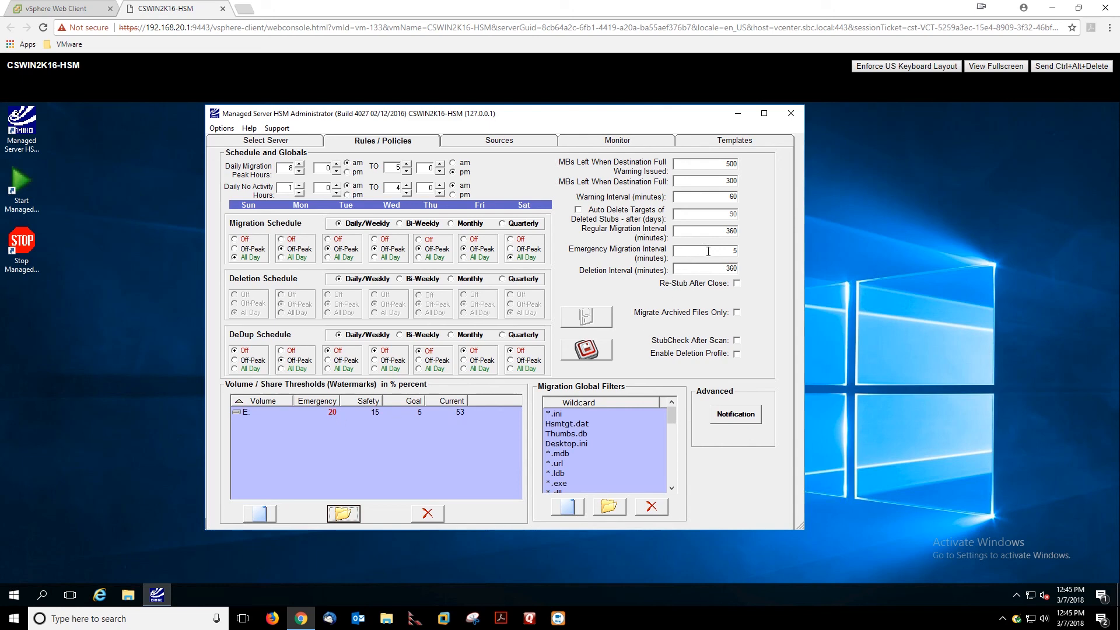
- Save the current schedule and global settings as a template named "Schedule and Globals" in the default template folder
{"action": "left_click", "coordinate": [741, 254]}
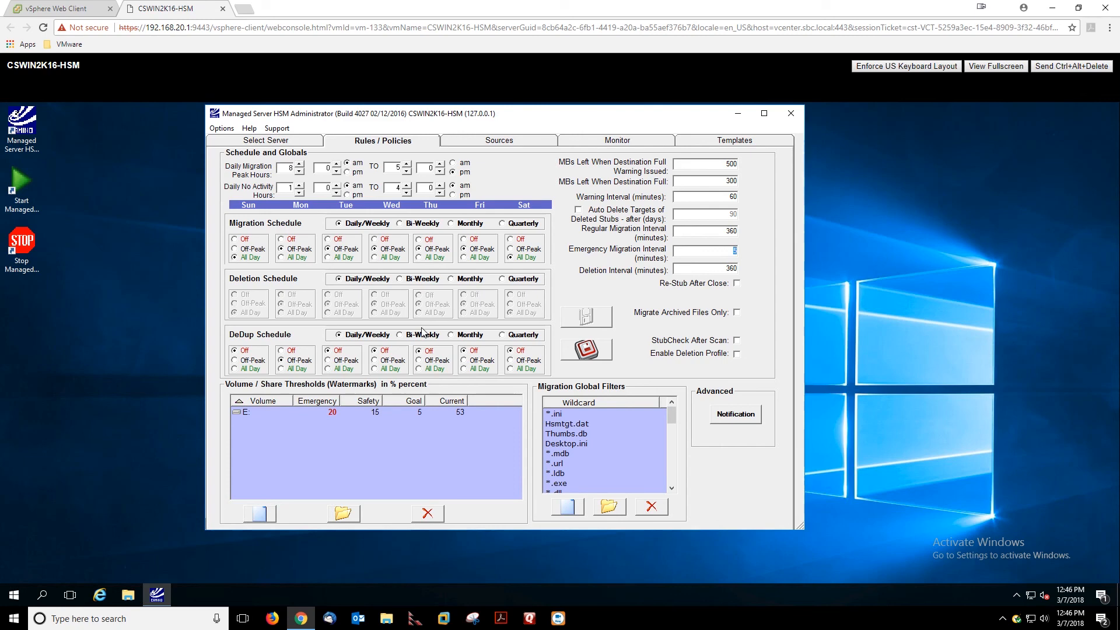
{"action": "left_click", "coordinate": [585, 350]}
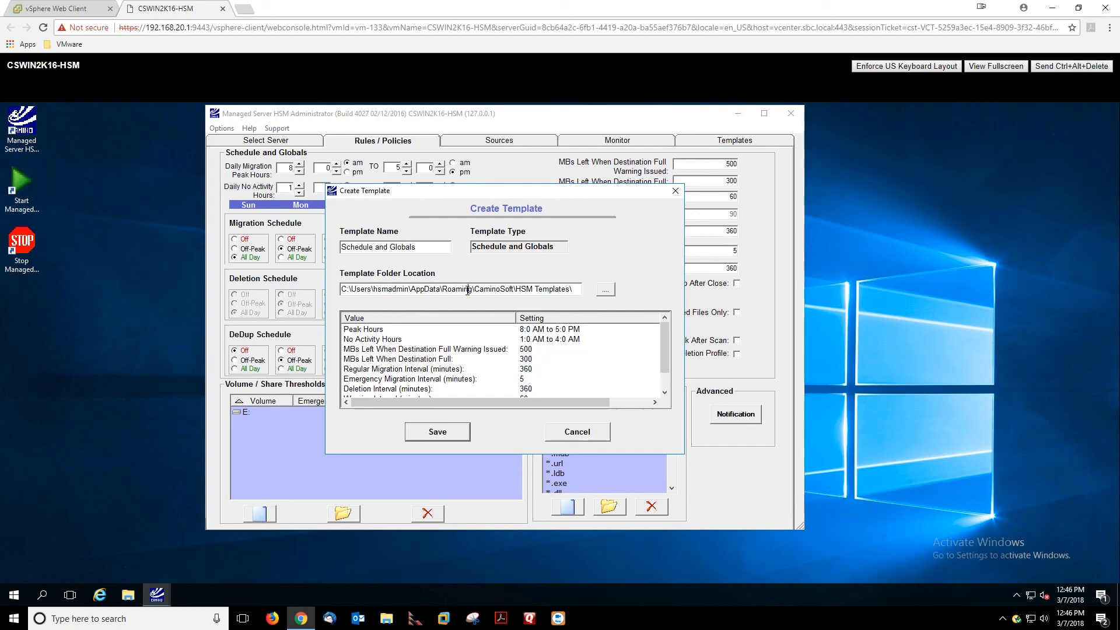
{"action": "left_click", "coordinate": [426, 349]}
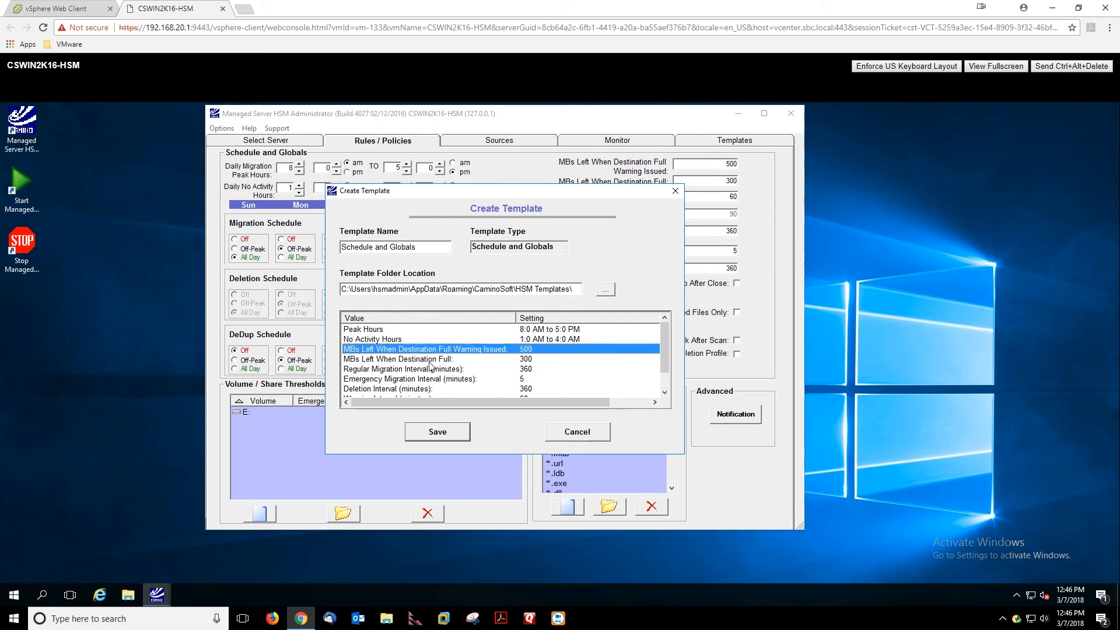
{"action": "left_click", "coordinate": [432, 434]}
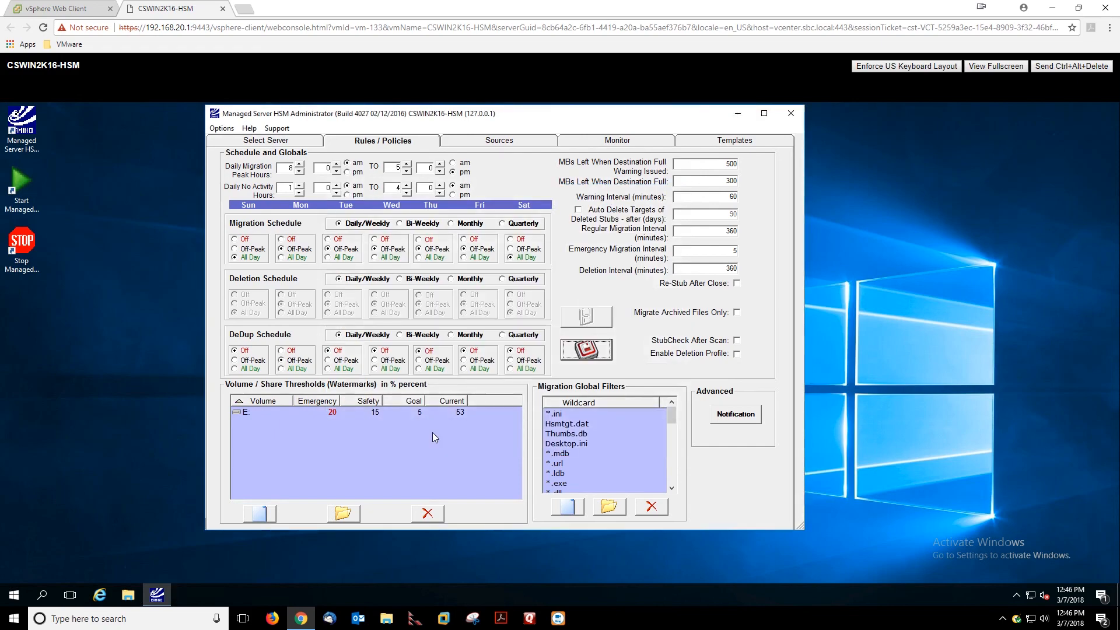